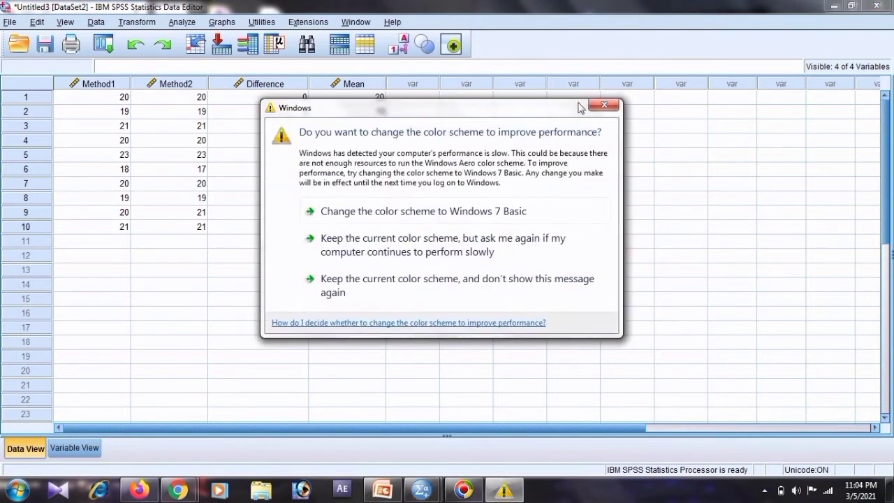
Dismiss the Windows color scheme prompt permanently, keeping the current scheme, and open the One-Sample T Test with its settings reset.
{"action": "left_click", "coordinate": [412, 279]}
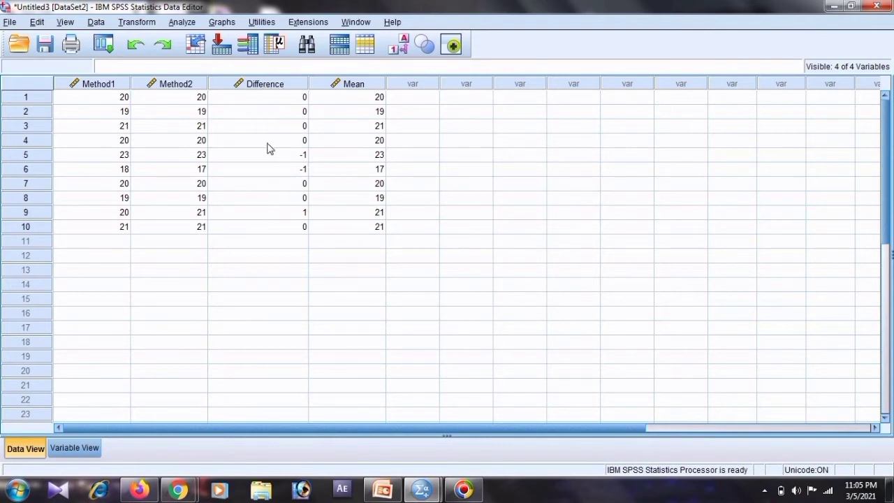
{"action": "left_click", "coordinate": [183, 22]}
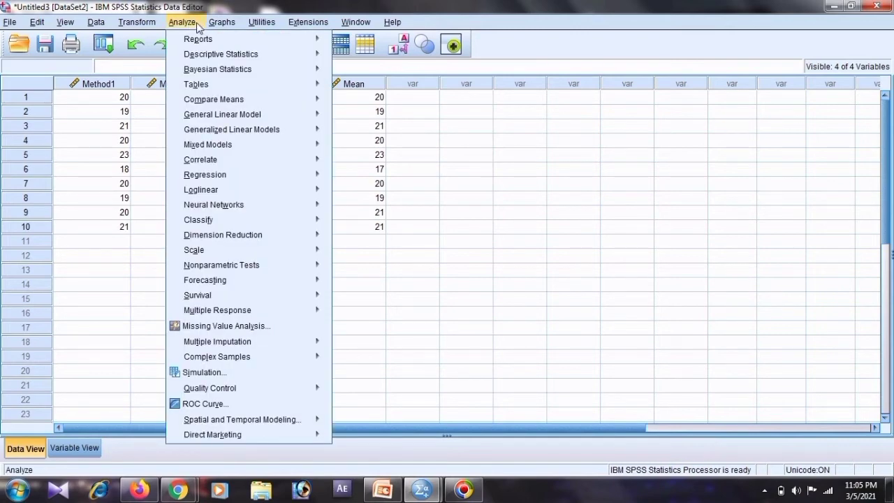
{"action": "mouse_move", "coordinate": [256, 102]}
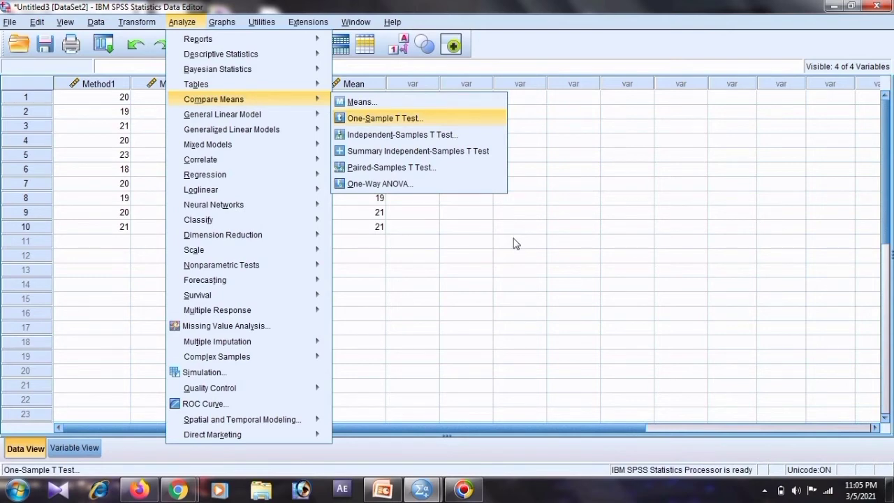
{"action": "key", "text": "Return"}
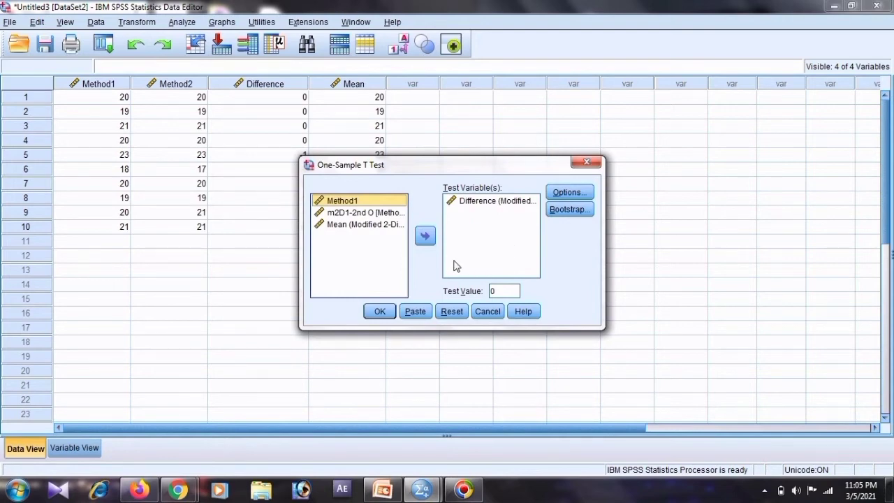
{"action": "left_click", "coordinate": [494, 291]}
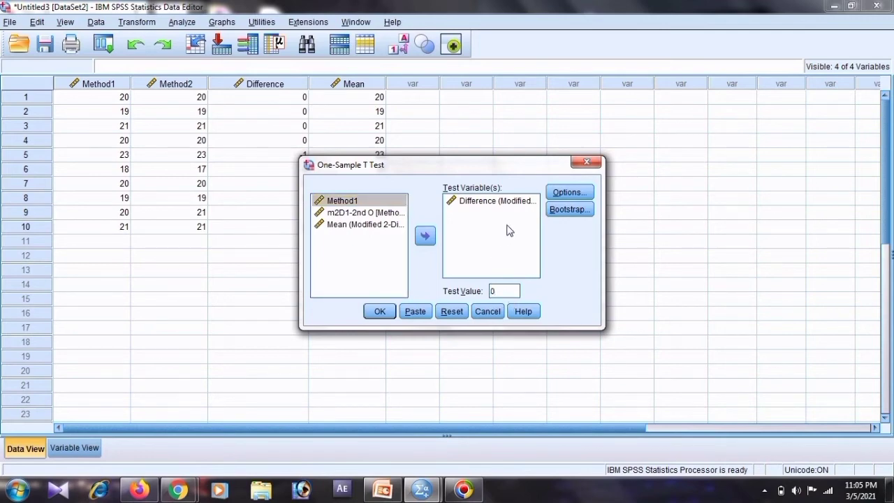
{"action": "left_click", "coordinate": [452, 312]}
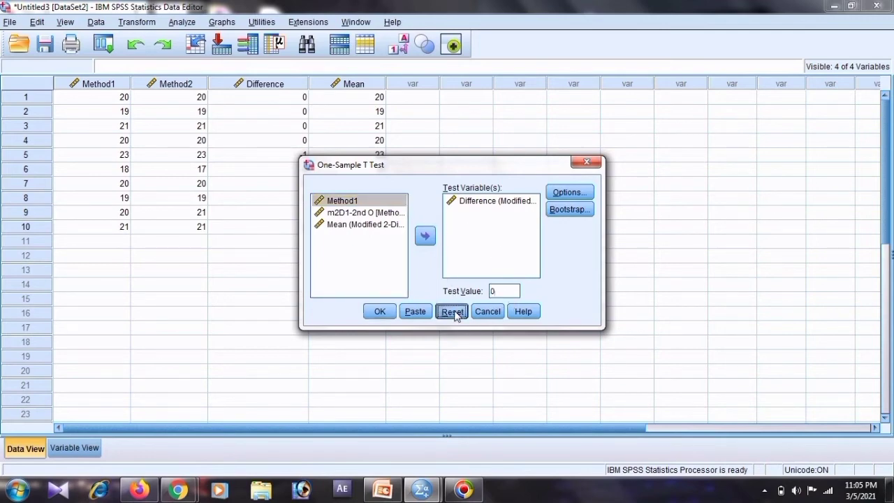
Run the one-sample t-test on the Difference variable with a test value of 0 and view the result tables.
{"action": "left_click", "coordinate": [379, 225]}
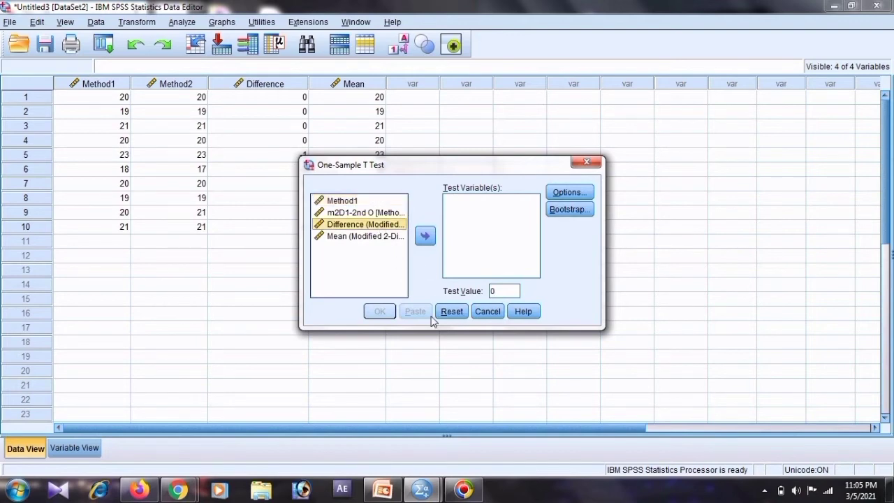
{"action": "left_click", "coordinate": [427, 238]}
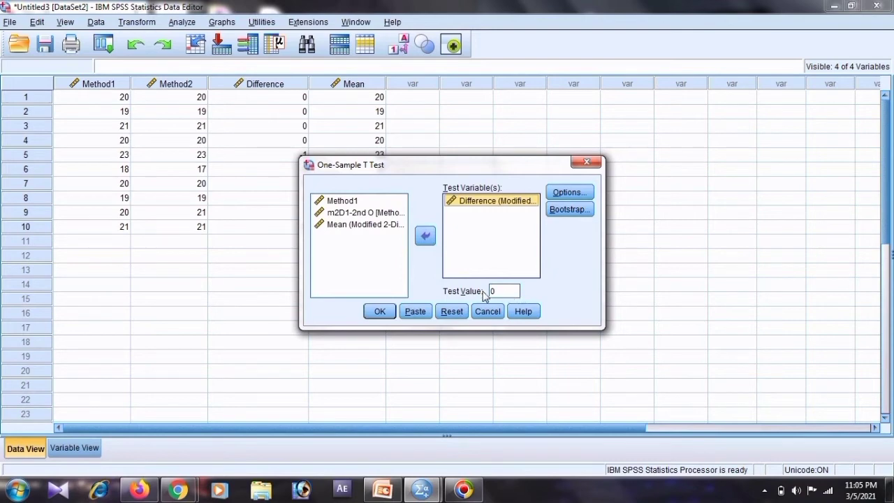
{"action": "left_click", "coordinate": [379, 313]}
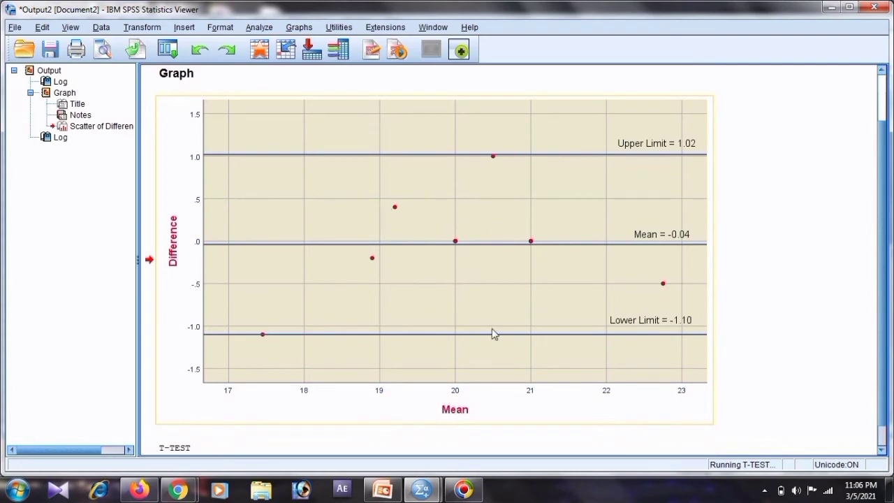
{"action": "scroll", "coordinate": [883, 223], "scroll_direction": "down", "scroll_amount": 1}
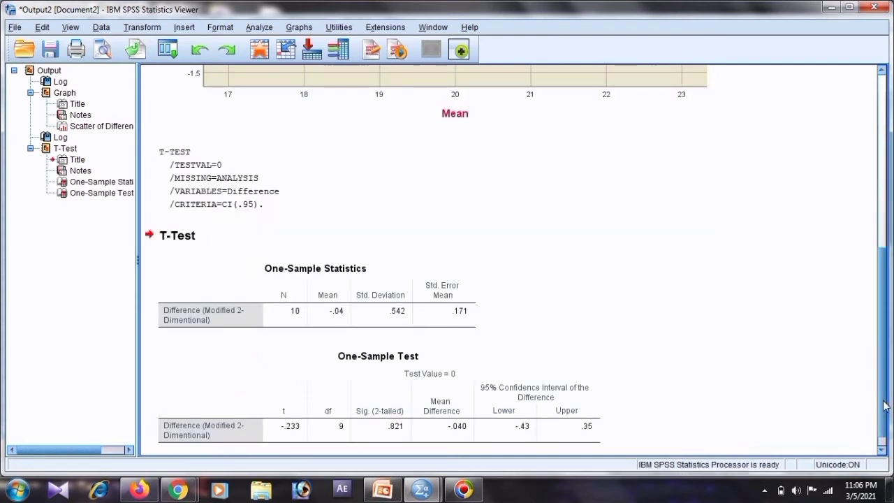
{"action": "mouse_move", "coordinate": [883, 405]}
{"action": "left_mouse_down"}
{"action": "mouse_move", "coordinate": [883, 385]}
{"action": "mouse_move", "coordinate": [883, 414]}
{"action": "left_mouse_up"}
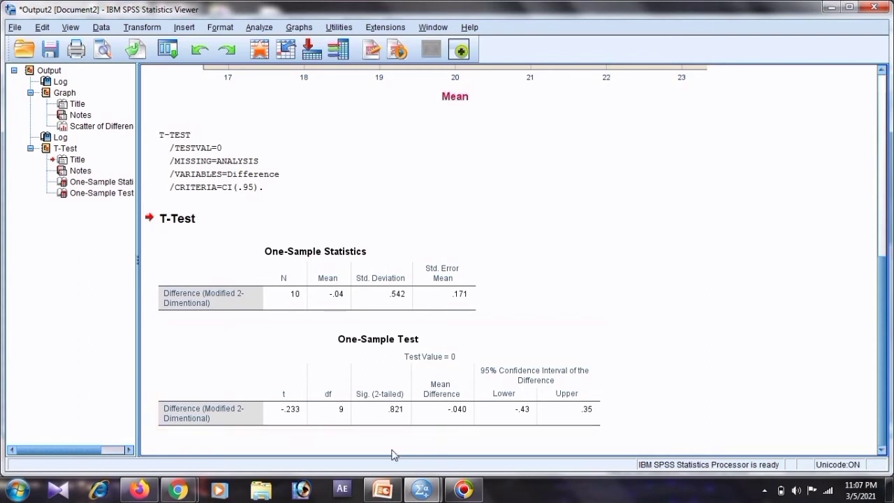
Create a simple scatterplot from the dataset with Difference on the Y axis and Mean on the X axis.
{"action": "left_click", "coordinate": [831, 8]}
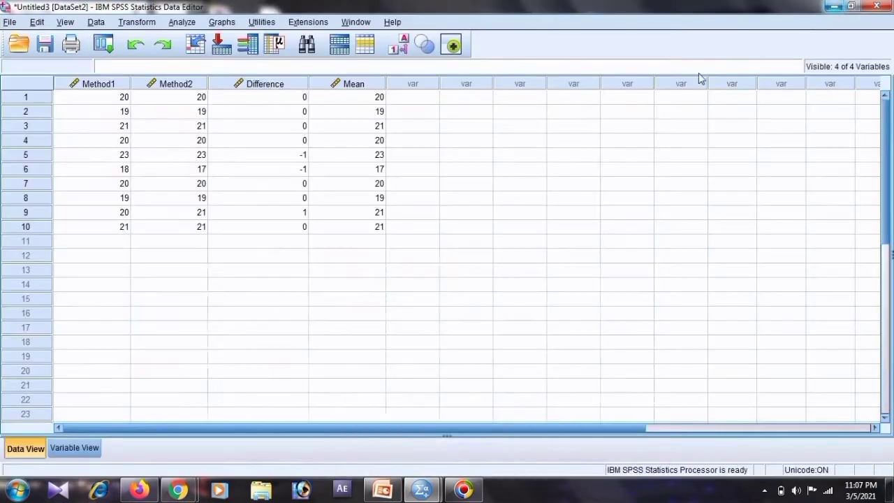
{"action": "left_click", "coordinate": [223, 23]}
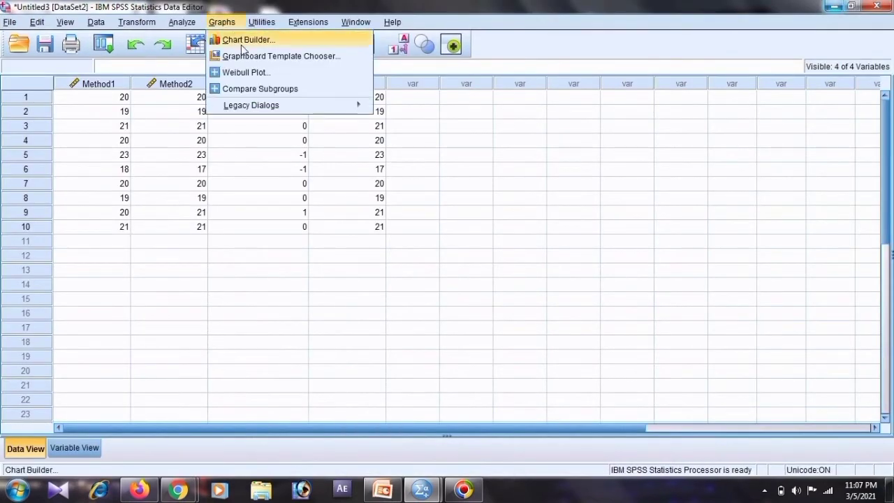
{"action": "mouse_move", "coordinate": [275, 105]}
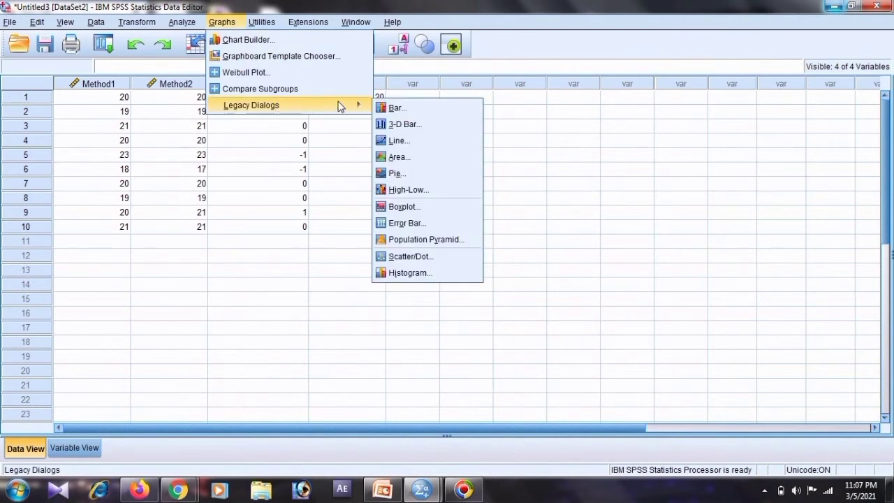
{"action": "left_click", "coordinate": [412, 257]}
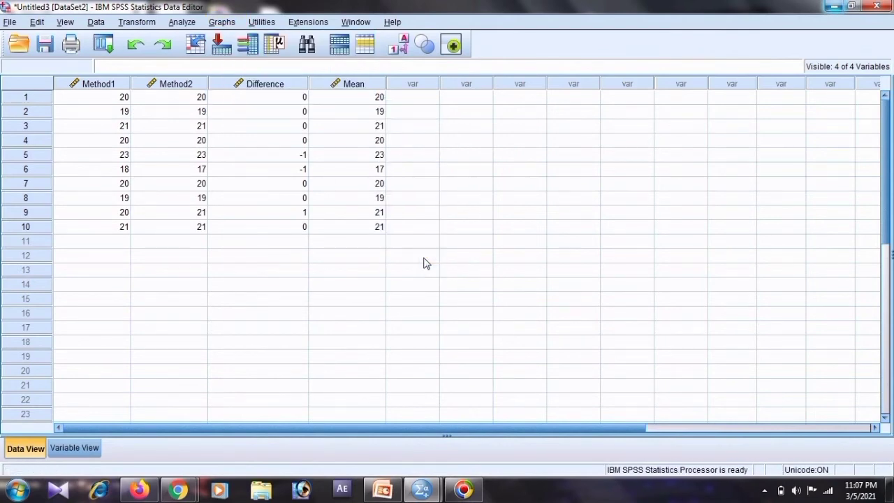
{"action": "left_click", "coordinate": [411, 286]}
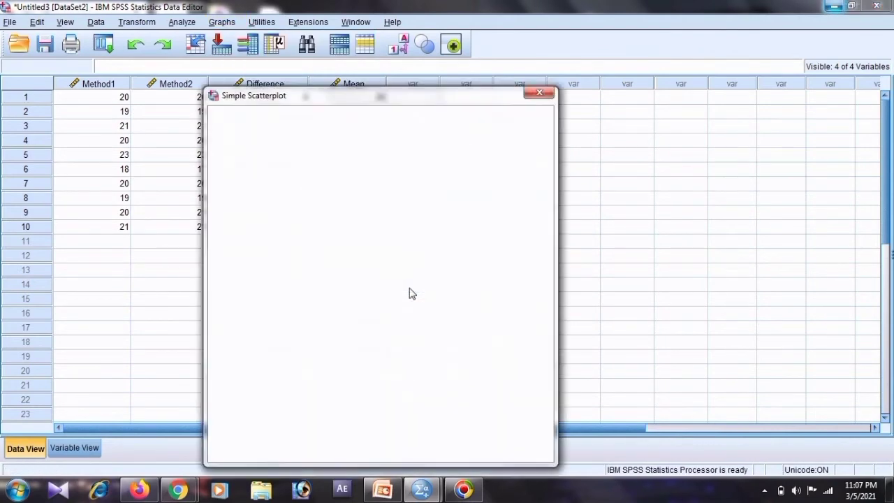
{"action": "left_click_drag", "start_coordinate": [538, 103], "coordinate": [573, 111]}
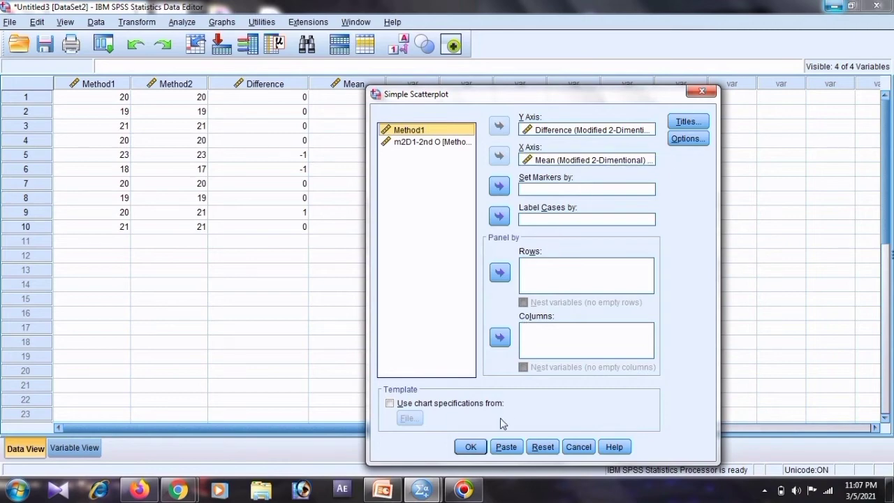
{"action": "left_click", "coordinate": [471, 447]}
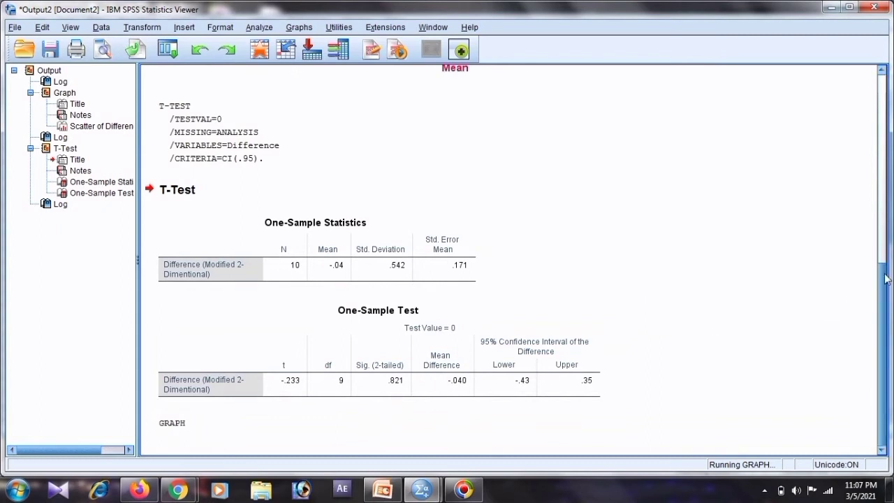
Examine the earlier plot with its mean and limit lines, the t-test tables and the new scatterplot in the output.
{"action": "left_click_drag", "start_coordinate": [885, 278], "coordinate": [885, 302]}
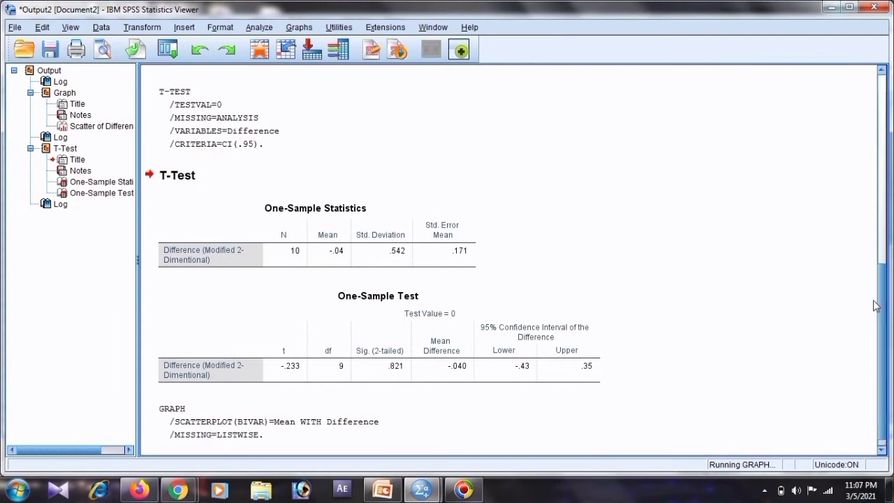
{"action": "left_click_drag", "start_coordinate": [874, 304], "coordinate": [881, 331]}
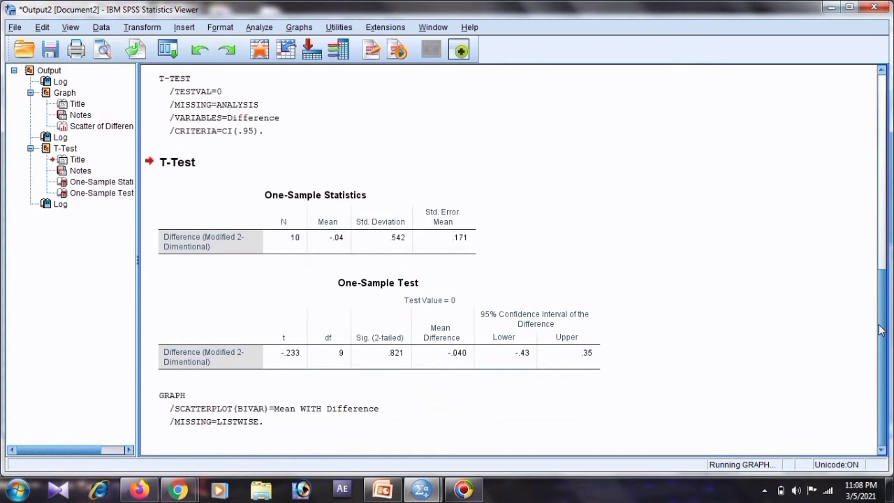
{"action": "mouse_move", "coordinate": [881, 327]}
{"action": "left_mouse_down"}
{"action": "mouse_move", "coordinate": [880, 293]}
{"action": "mouse_move", "coordinate": [881, 342]}
{"action": "left_mouse_up"}
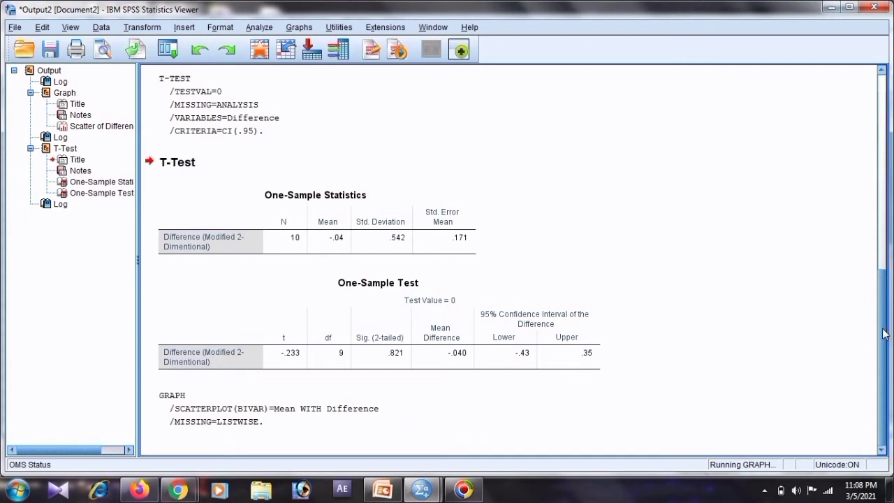
{"action": "mouse_move", "coordinate": [881, 337]}
{"action": "left_mouse_down"}
{"action": "mouse_move", "coordinate": [884, 277]}
{"action": "mouse_move", "coordinate": [884, 322]}
{"action": "left_mouse_up"}
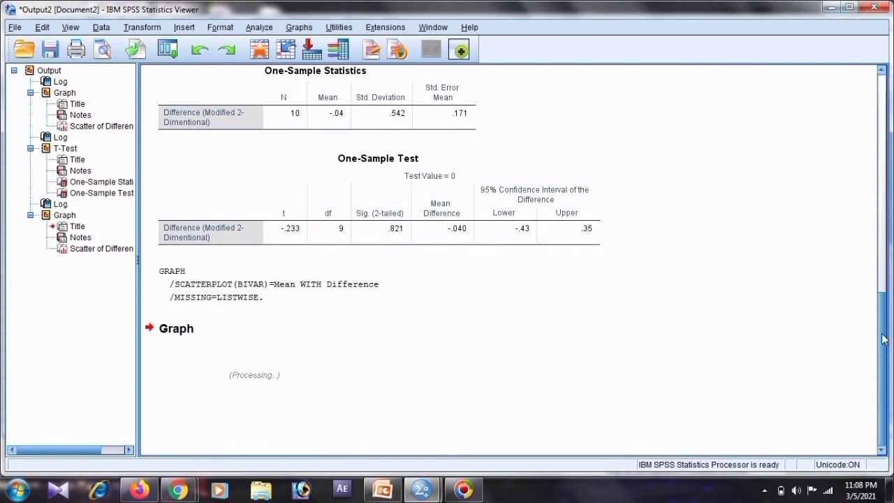
{"action": "left_click_drag", "start_coordinate": [883, 339], "coordinate": [890, 177]}
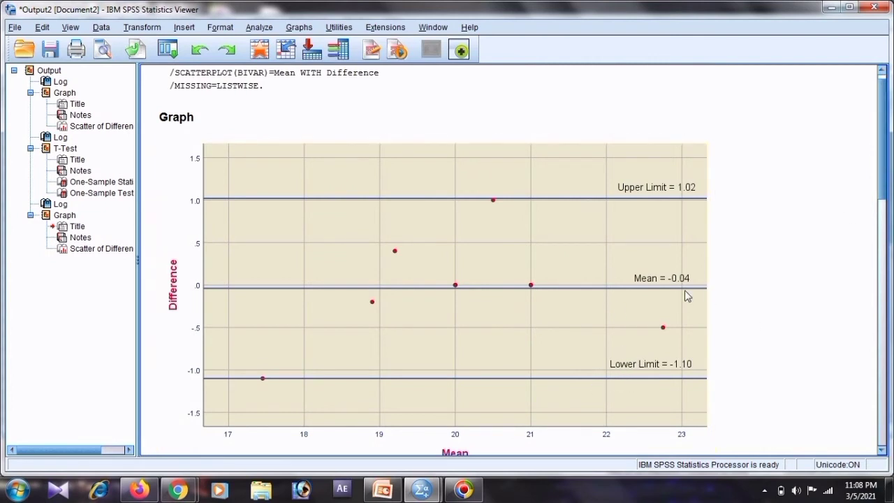
{"action": "left_click_drag", "start_coordinate": [881, 185], "coordinate": [882, 335]}
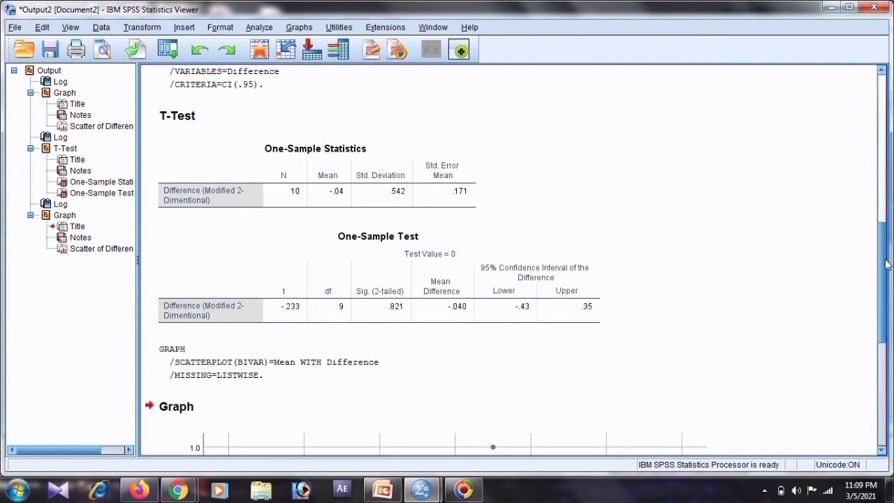
{"action": "left_click_drag", "start_coordinate": [885, 264], "coordinate": [890, 377]}
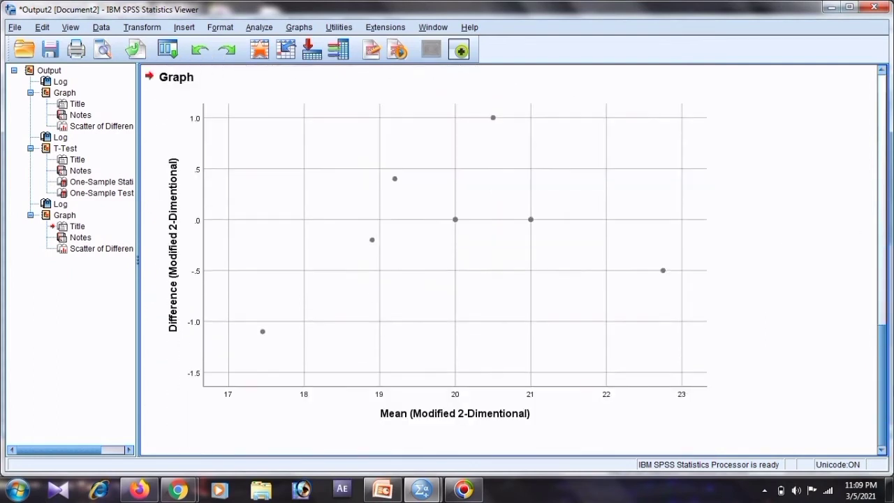
Open the new Difference versus Mean scatterplot for editing in a maximized Chart Editor window.
{"action": "left_click", "coordinate": [579, 255]}
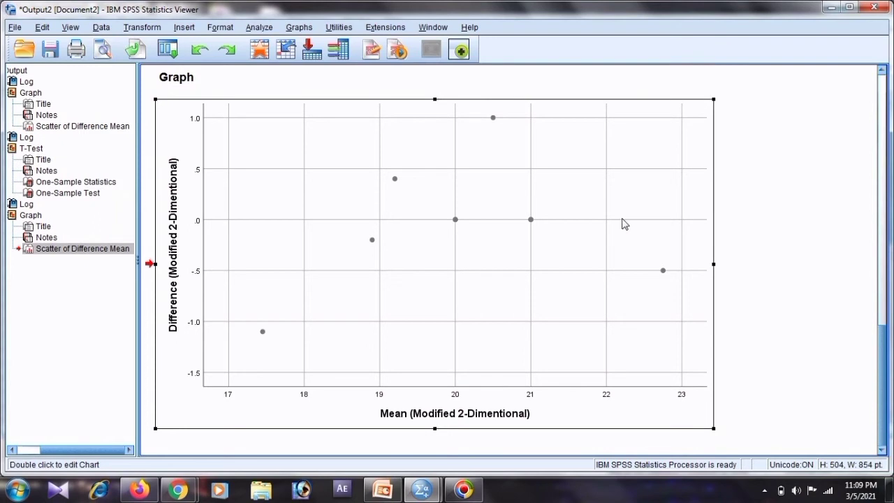
{"action": "double_click", "coordinate": [585, 255]}
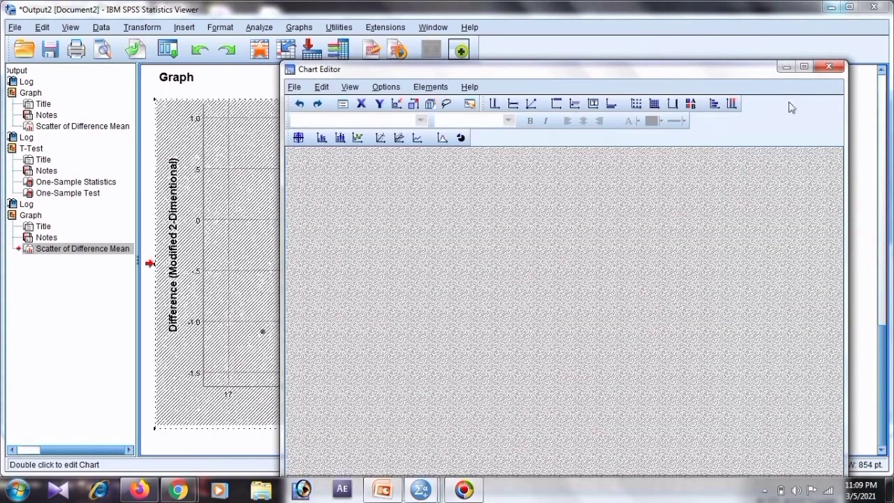
{"action": "left_click", "coordinate": [828, 67]}
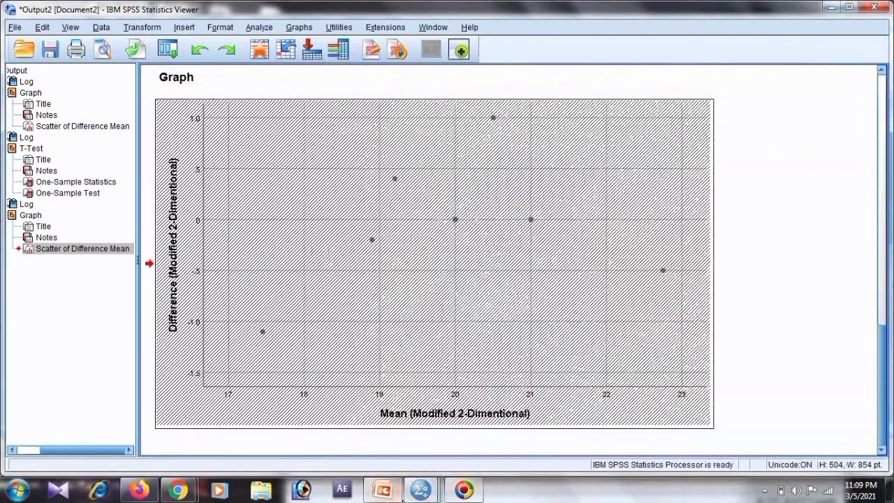
{"action": "mouse_move", "coordinate": [421, 488]}
{"action": "left_click", "coordinate": [598, 407]}
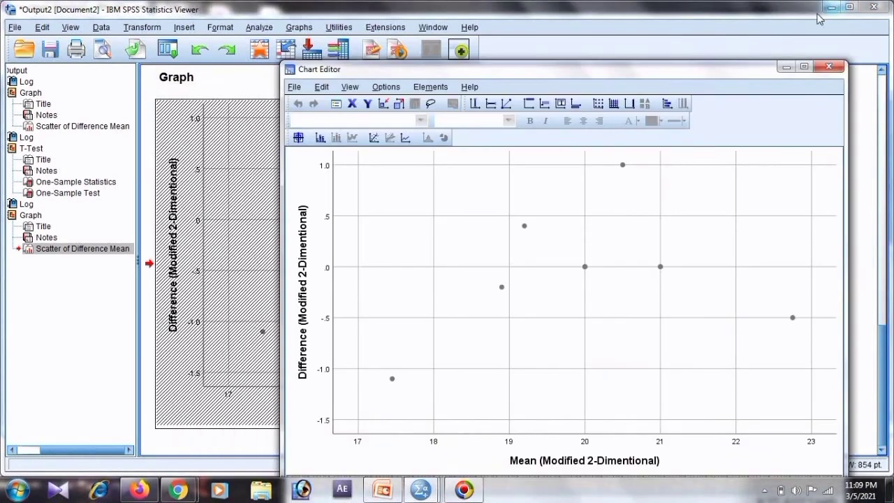
{"action": "left_click", "coordinate": [804, 66]}
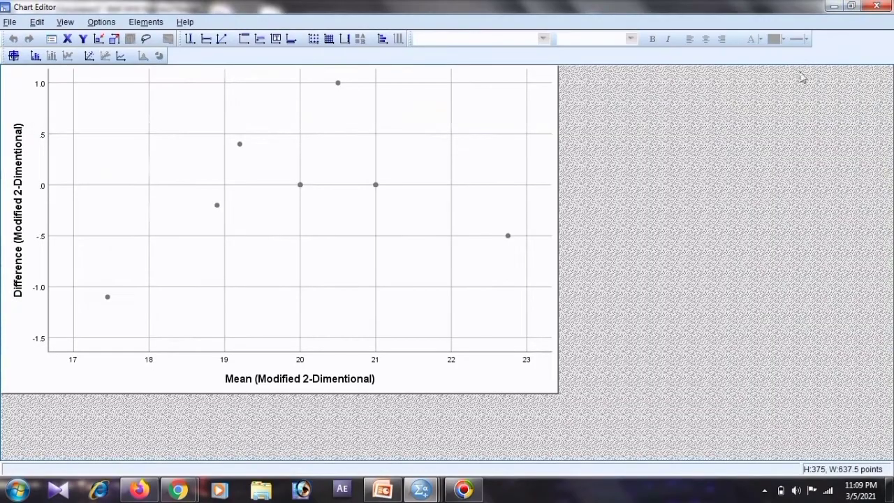
Add a horizontal reference line to the scatterplot's Y axis at position -0.04.
{"action": "left_click", "coordinate": [207, 39]}
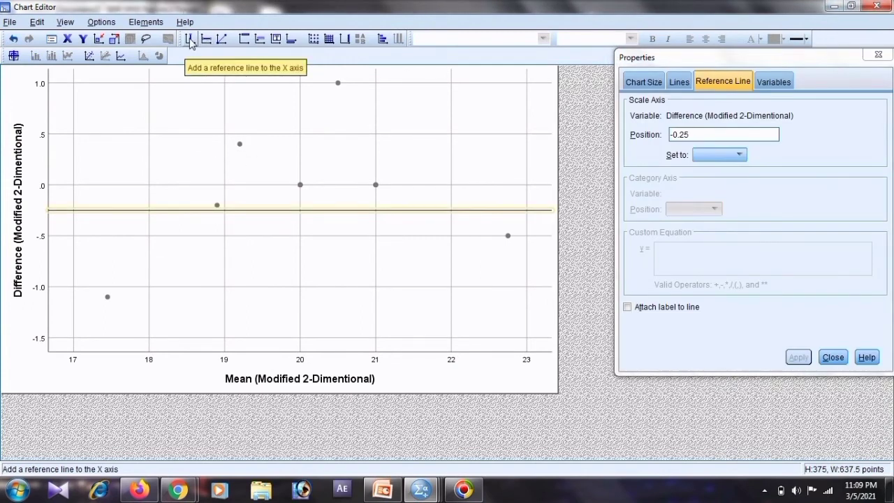
{"action": "left_click", "coordinate": [695, 142]}
{"action": "key", "text": "BackSpace"}
{"action": "key", "text": "BackSpace"}
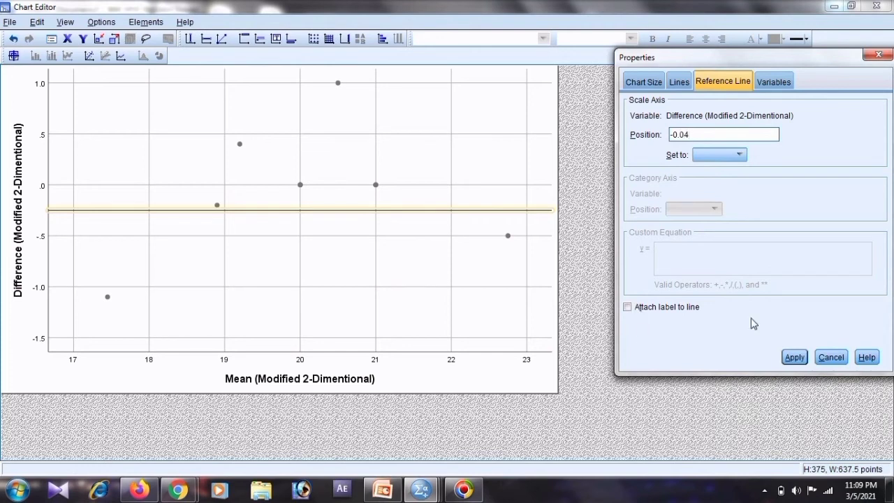
{"action": "left_click", "coordinate": [793, 362]}
Review the one-sample t-test tables in the output, return to the scatterplot in the Chart Editor and close the reference line's properties.
{"action": "mouse_move", "coordinate": [421, 488]}
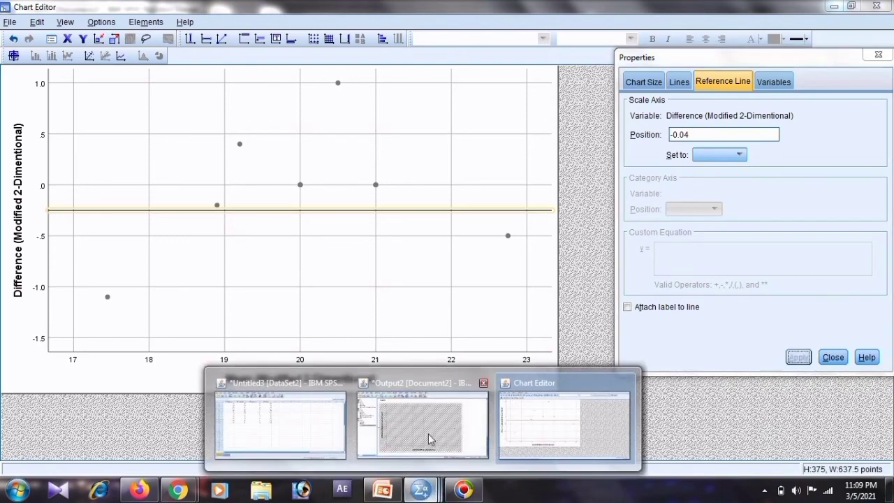
{"action": "left_click", "coordinate": [398, 415]}
{"action": "scroll", "coordinate": [534, 305], "scroll_direction": "up", "scroll_amount": 5}
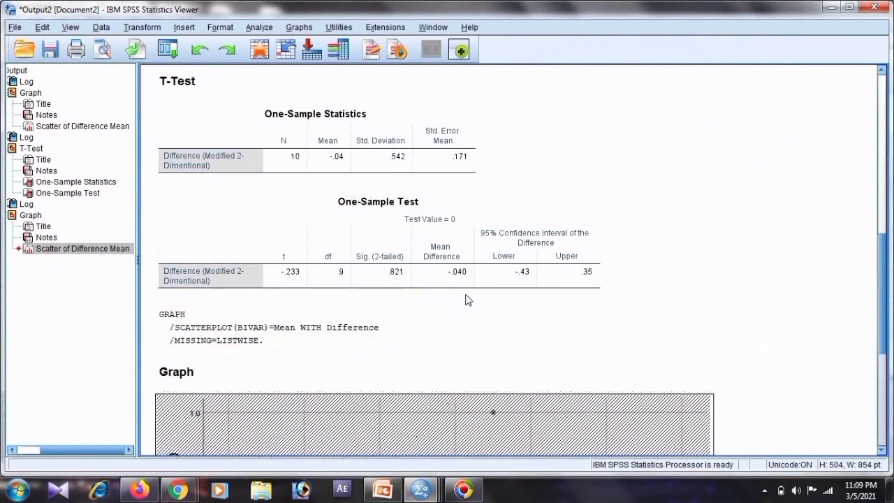
{"action": "scroll", "coordinate": [461, 307], "scroll_direction": "down", "scroll_amount": 5}
{"action": "mouse_move", "coordinate": [427, 489]}
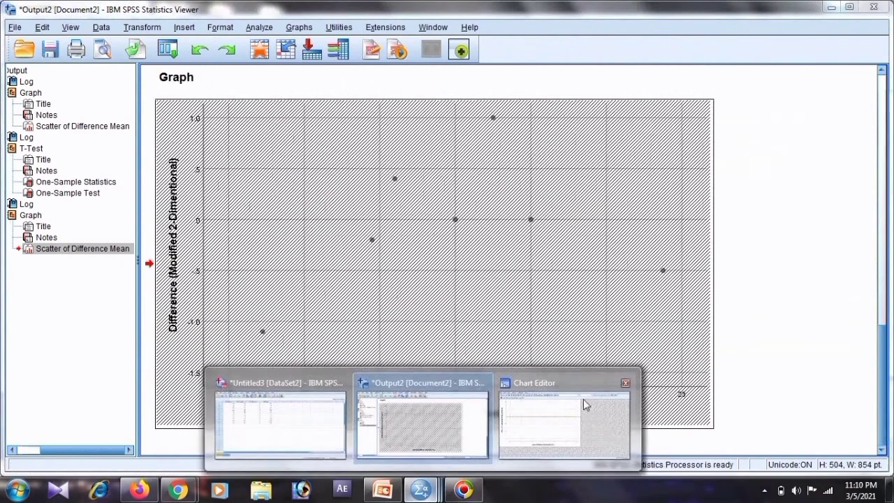
{"action": "left_click", "coordinate": [582, 403]}
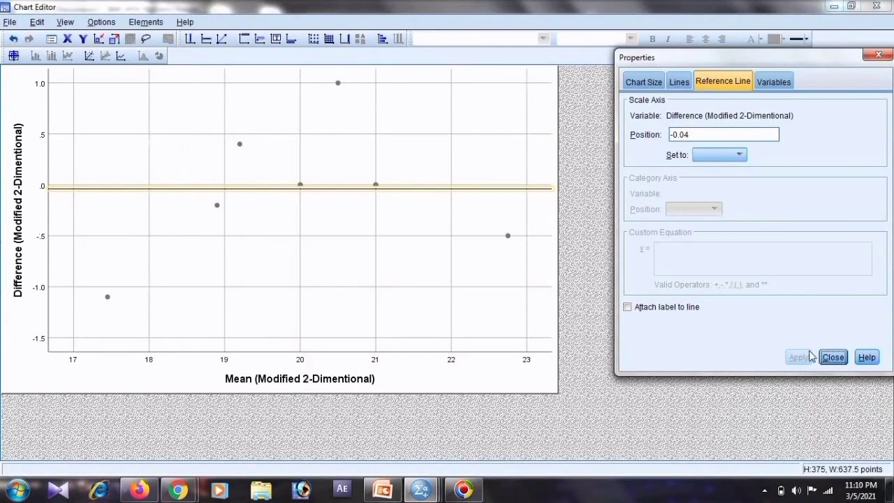
{"action": "left_click", "coordinate": [878, 54]}
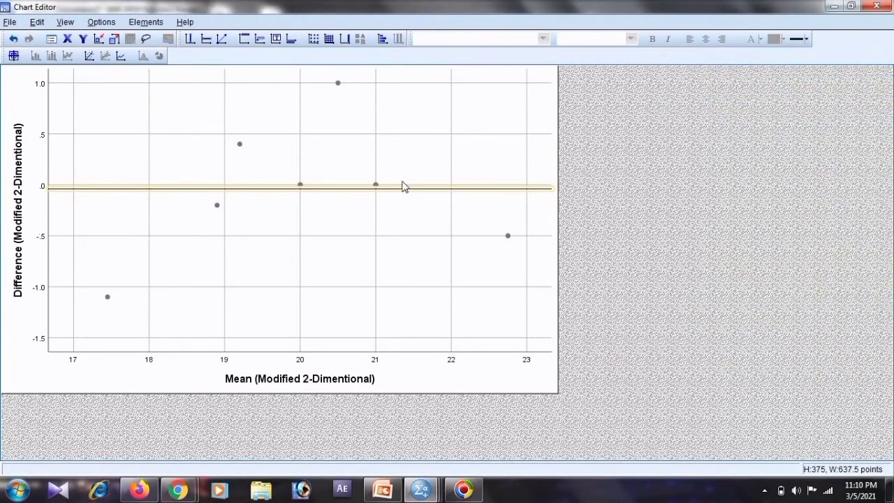
Add a second horizontal reference line to the scatterplot's Y axis at position -1.10 for the lower limit.
{"action": "left_click", "coordinate": [206, 39]}
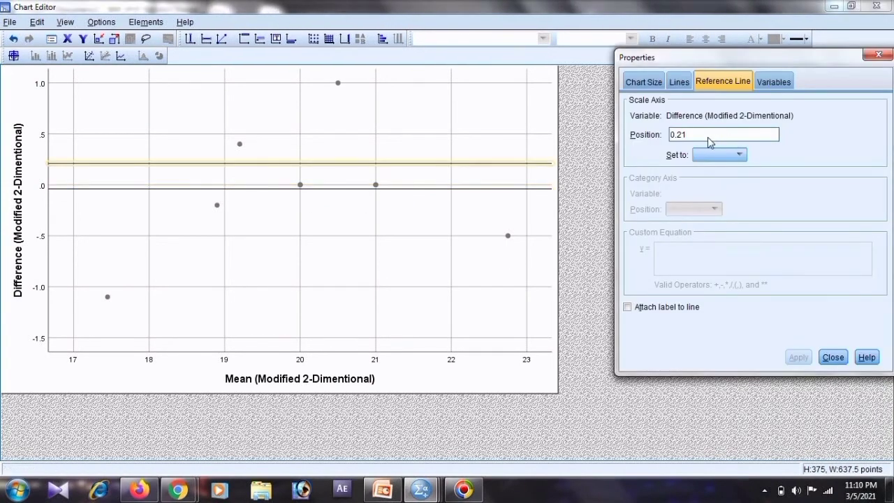
{"action": "left_click_drag", "start_coordinate": [709, 140], "coordinate": [627, 142]}
{"action": "type", "text": "-1.10"}
{"action": "key", "text": "BackSpace"}
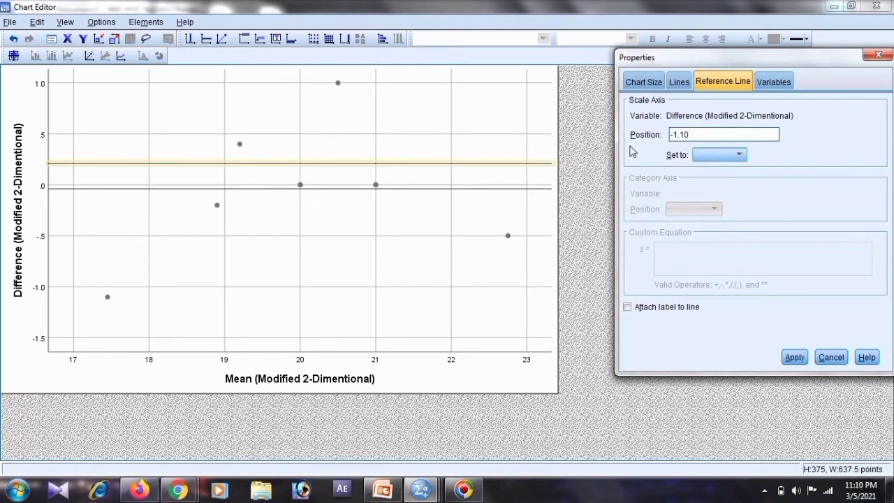
{"action": "left_click", "coordinate": [793, 357]}
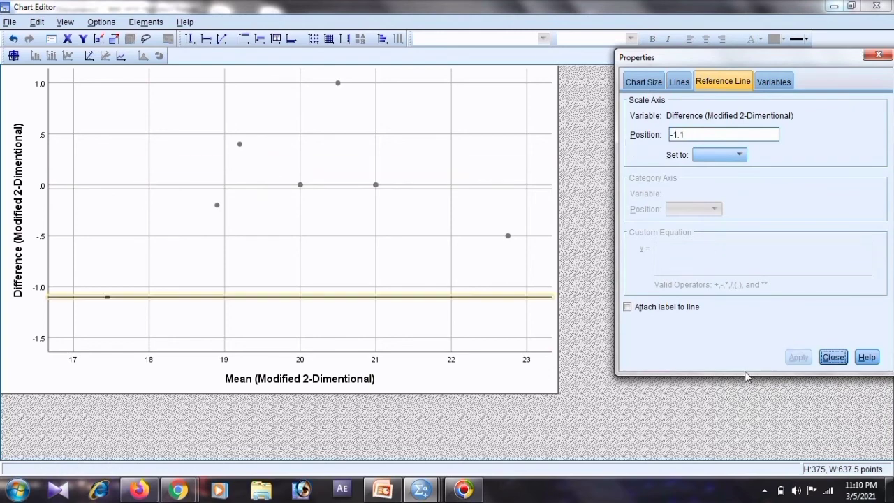
{"action": "left_click", "coordinate": [877, 54]}
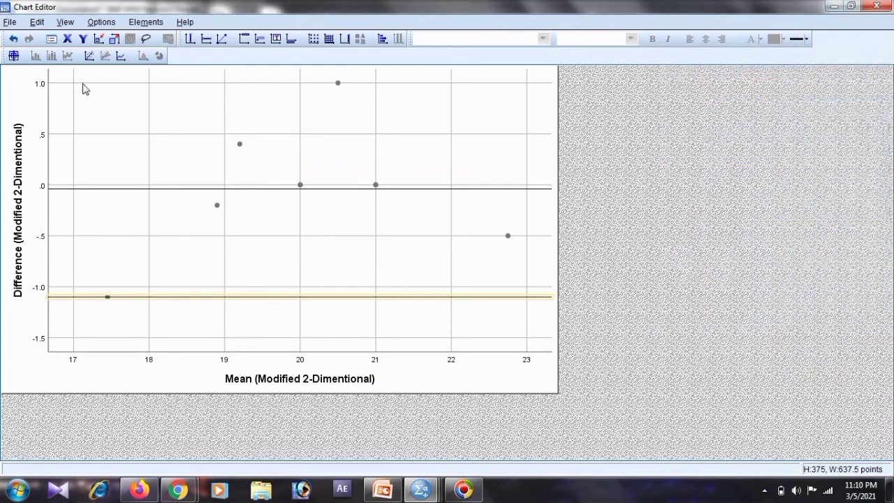
Set a custom maximum of 1.5 for the scatterplot's Y axis scale.
{"action": "double_click", "coordinate": [42, 85]}
{"action": "left_click", "coordinate": [746, 104]}
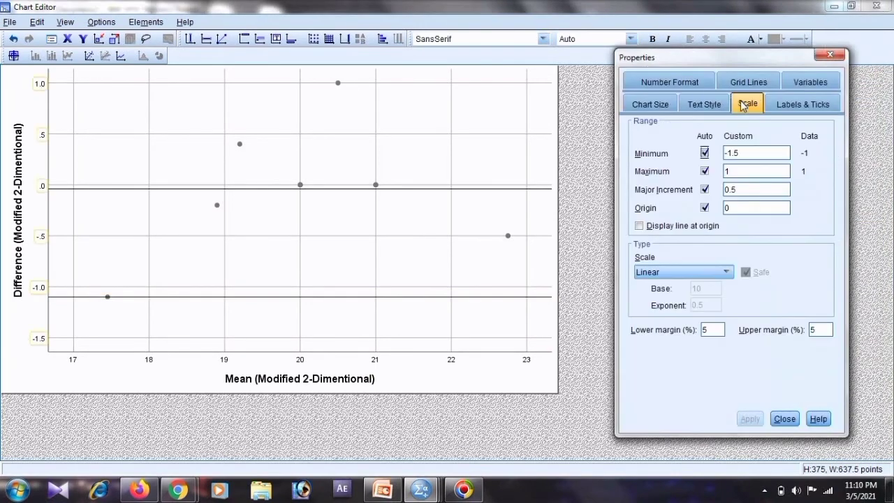
{"action": "left_click", "coordinate": [705, 171]}
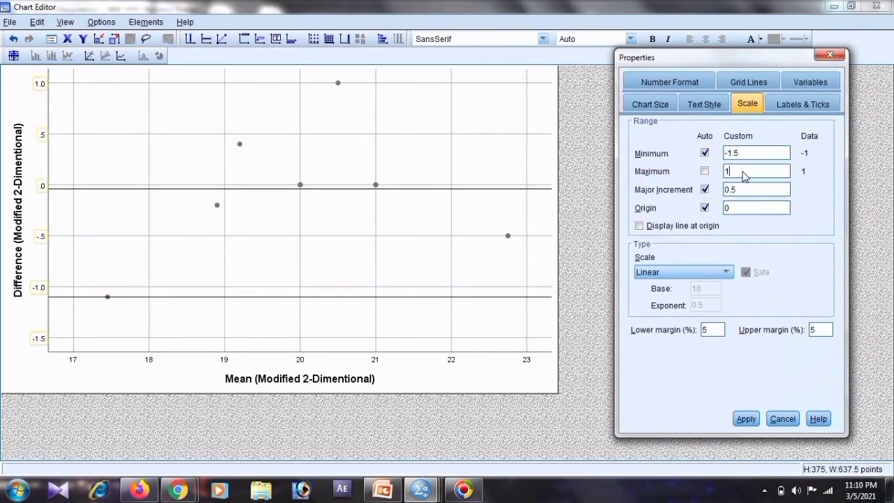
{"action": "type", "text": ".5"}
{"action": "left_click", "coordinate": [746, 418]}
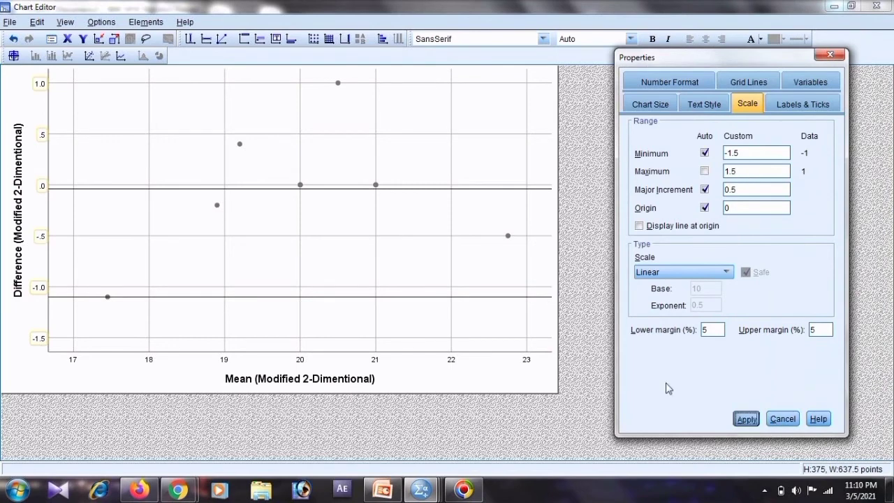
{"action": "left_click", "coordinate": [830, 54]}
Add a third horizontal reference line to the scatterplot's Y axis at position 1.02 for the upper limit.
{"action": "left_click", "coordinate": [208, 42]}
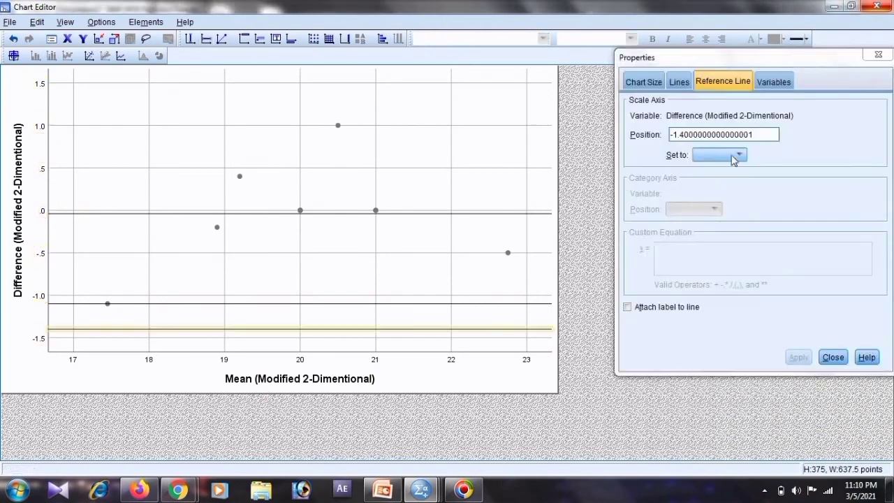
{"action": "key", "text": "ctrl+a"}
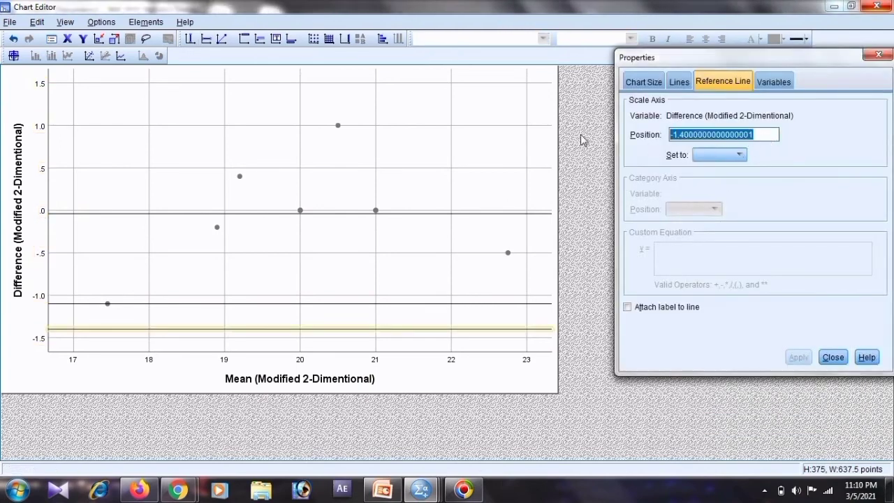
{"action": "key", "text": "BackSpace"}
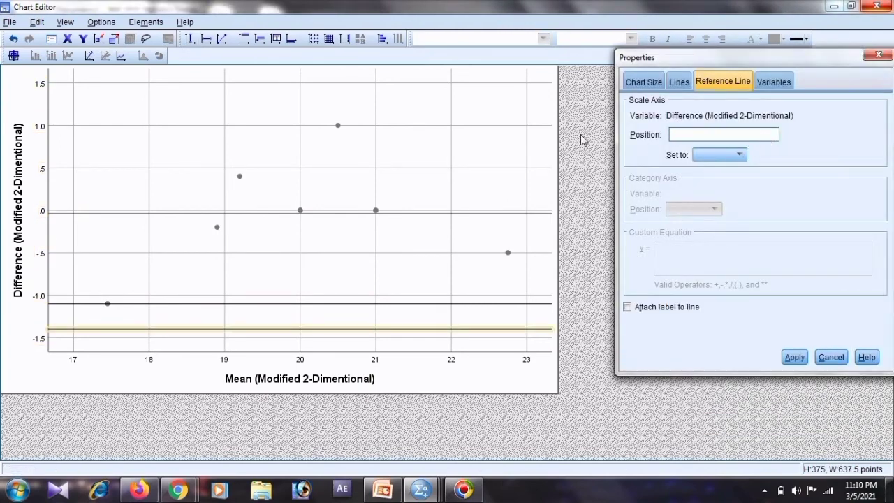
{"action": "type", "text": "1.02"}
{"action": "left_click", "coordinate": [796, 357]}
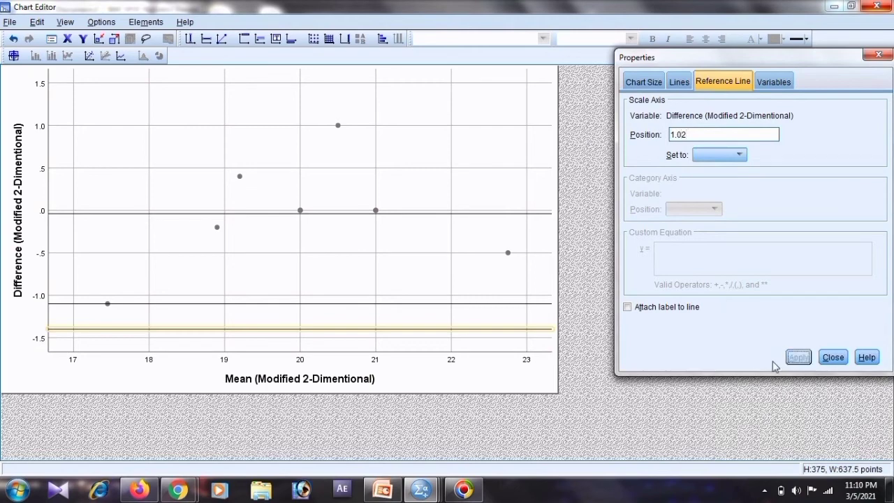
{"action": "left_click", "coordinate": [879, 55]}
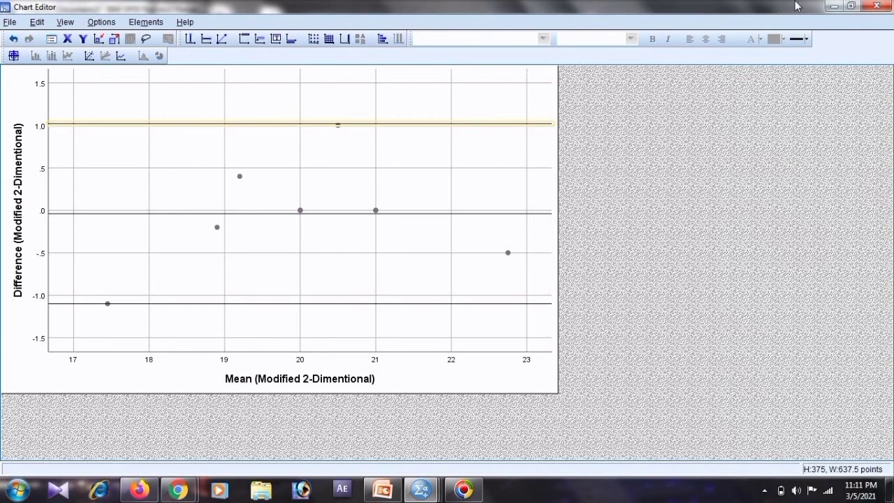
Close the Chart Editor and review the t-test tables and the labelled Difference versus Mean plot in the output.
{"action": "left_click", "coordinate": [890, 14]}
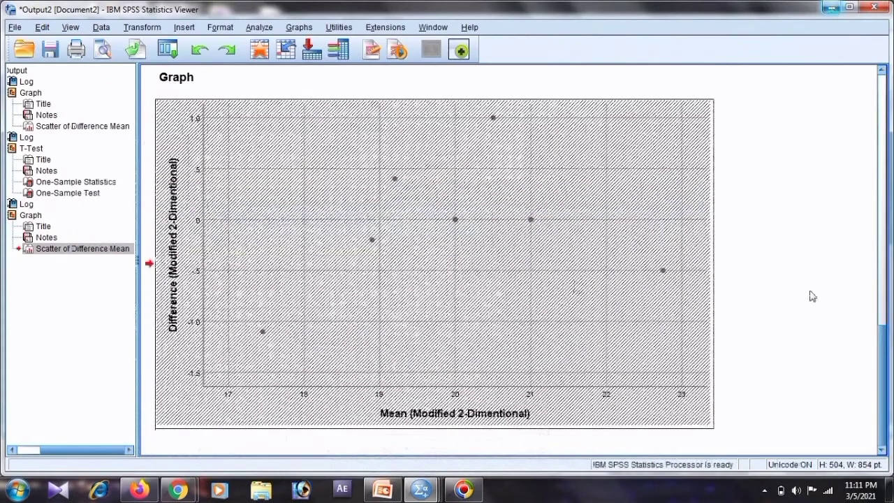
{"action": "mouse_move", "coordinate": [423, 491]}
{"action": "left_click", "coordinate": [568, 409]}
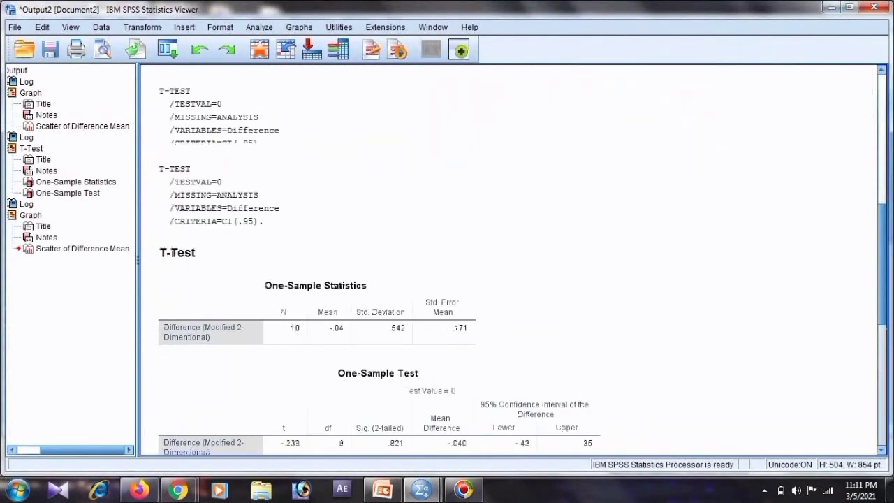
{"action": "scroll", "coordinate": [883, 129], "scroll_direction": "down", "scroll_amount": 2}
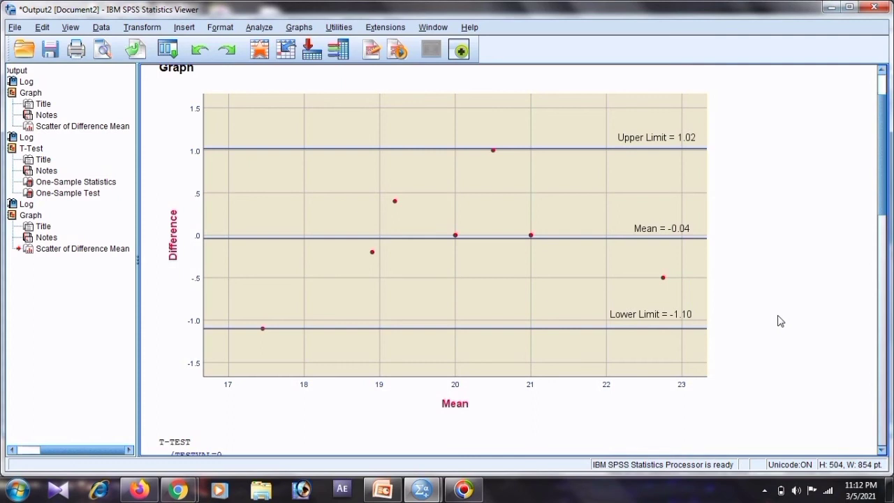
Run a linear regression from the dataset with Difference as the dependent variable and Mean as the independent variable, using the Enter method.
{"action": "left_click", "coordinate": [831, 9]}
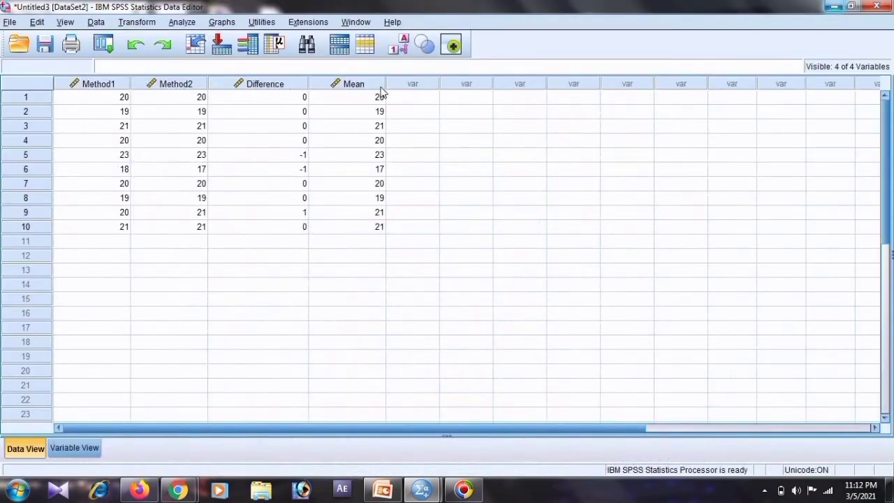
{"action": "left_click", "coordinate": [183, 22]}
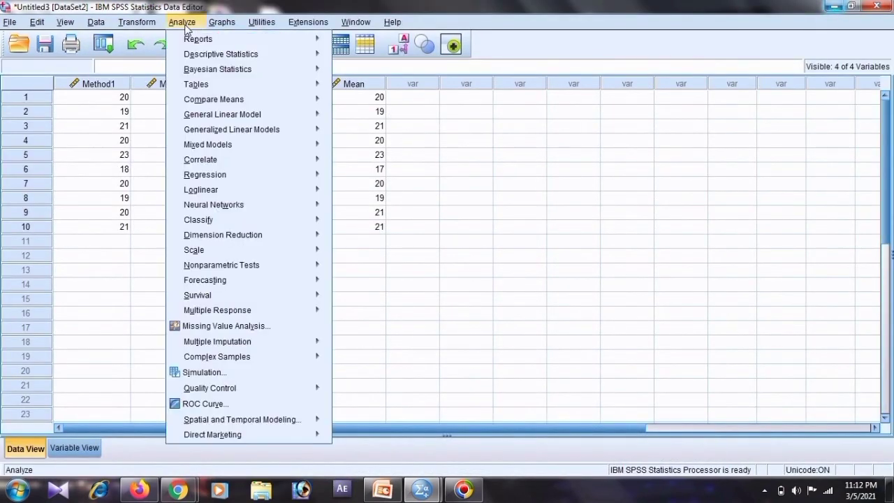
{"action": "mouse_move", "coordinate": [271, 178]}
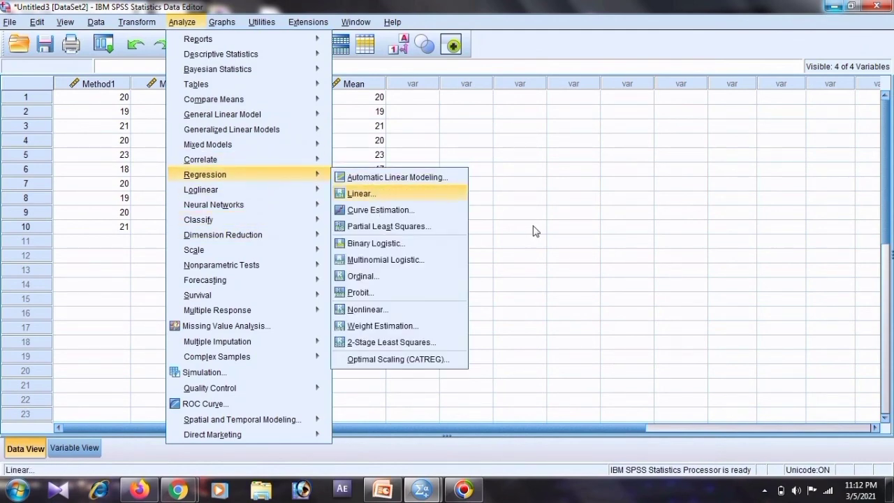
{"action": "key", "text": "Return"}
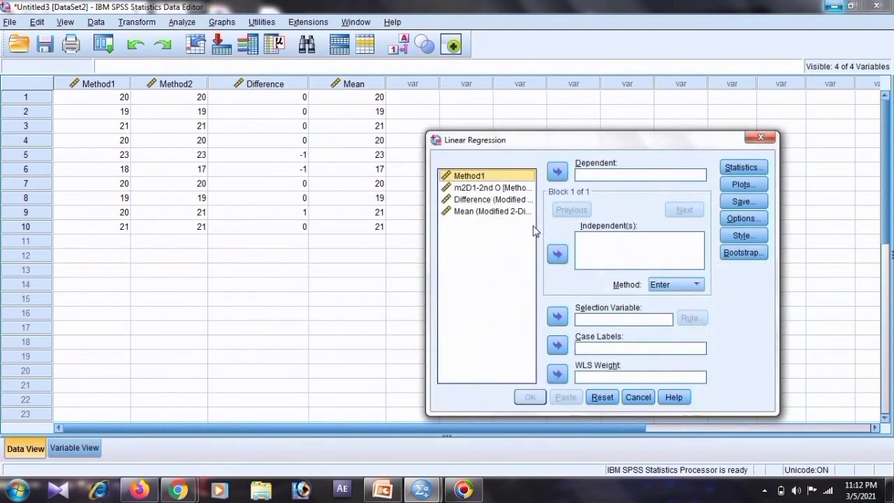
{"action": "left_click", "coordinate": [493, 199]}
{"action": "left_click", "coordinate": [557, 171]}
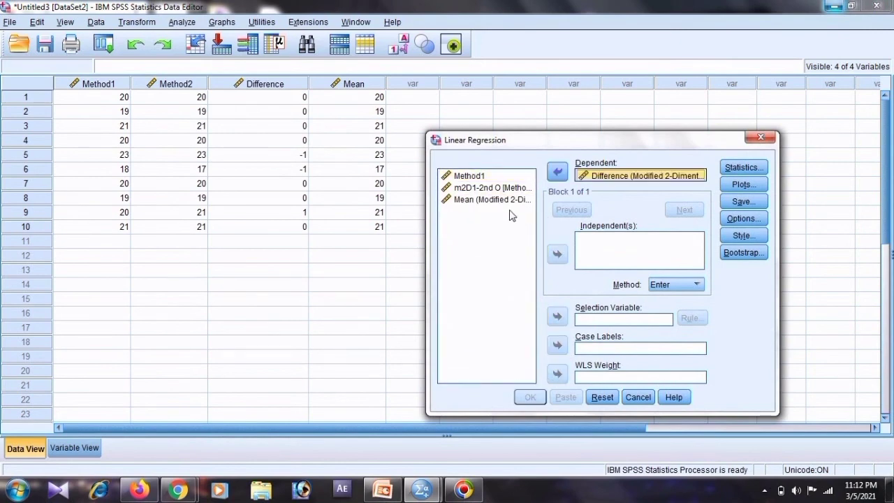
{"action": "left_click", "coordinate": [491, 199]}
{"action": "left_click", "coordinate": [556, 254]}
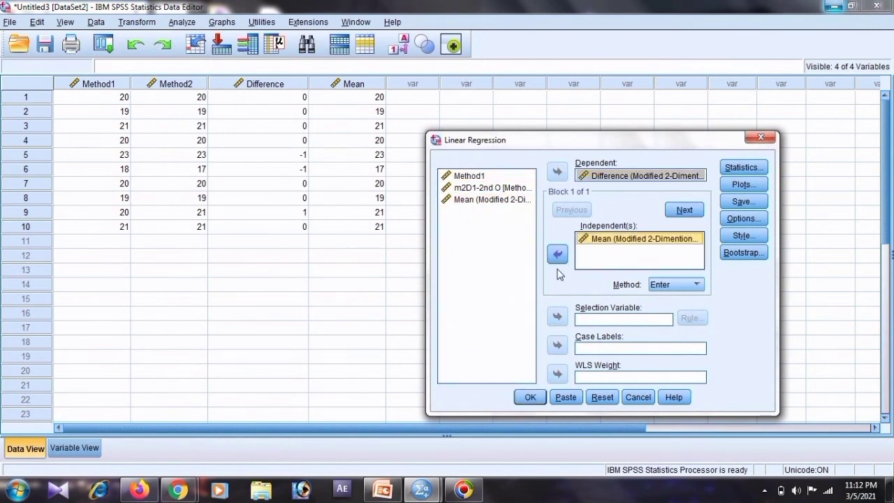
{"action": "left_click", "coordinate": [530, 396]}
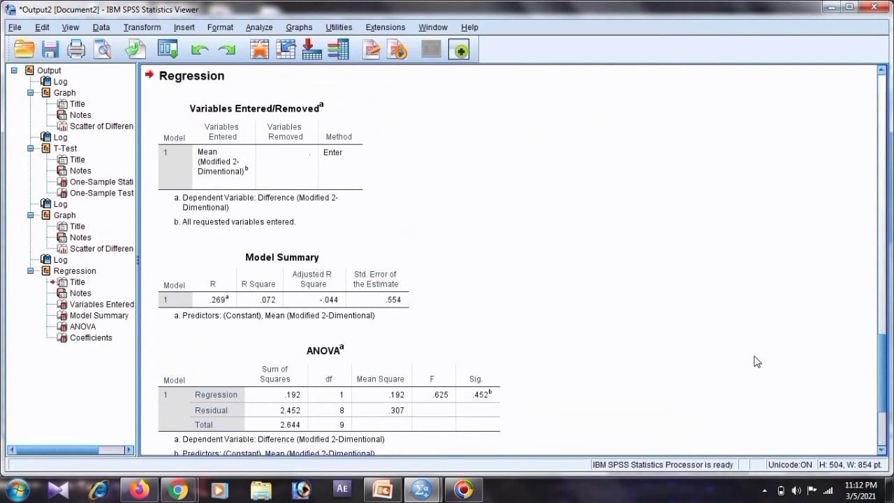
Examine the regression output, especially the significance values in the ANOVA and Coefficients tables.
{"action": "scroll", "coordinate": [837, 354], "scroll_direction": "down", "scroll_amount": 3}
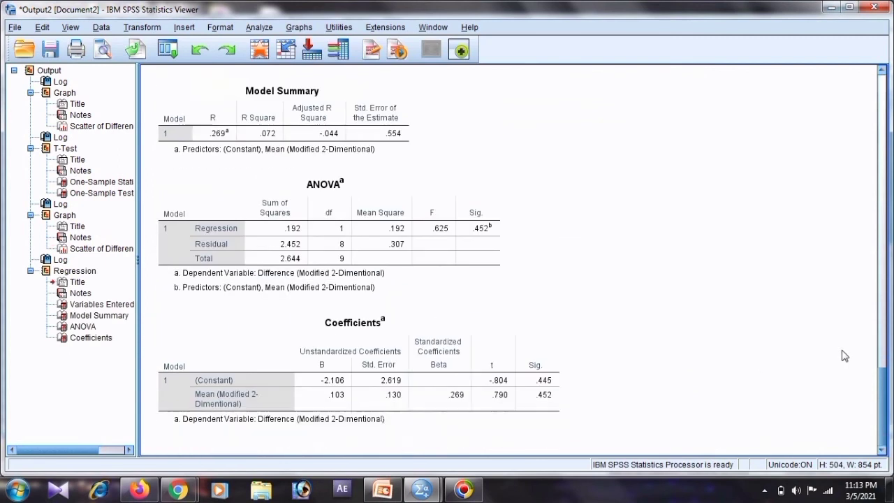
{"action": "left_click", "coordinate": [553, 370]}
{"action": "left_click", "coordinate": [491, 224]}
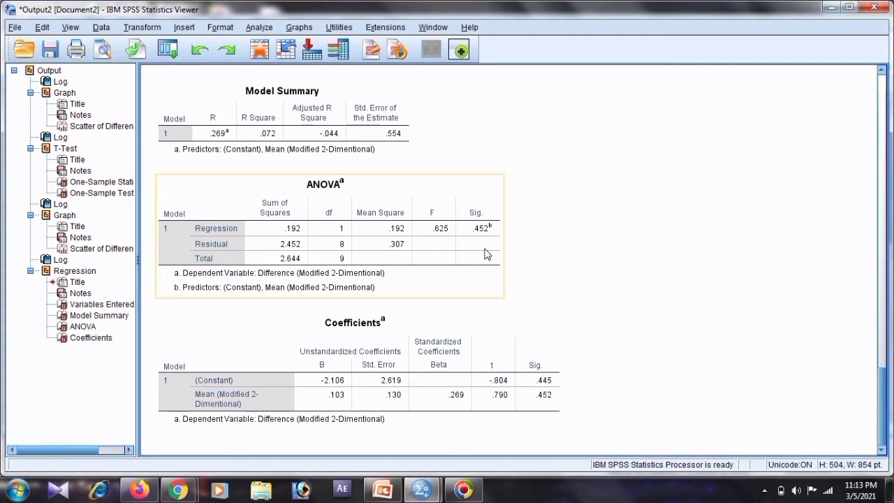
{"action": "left_click", "coordinate": [831, 10]}
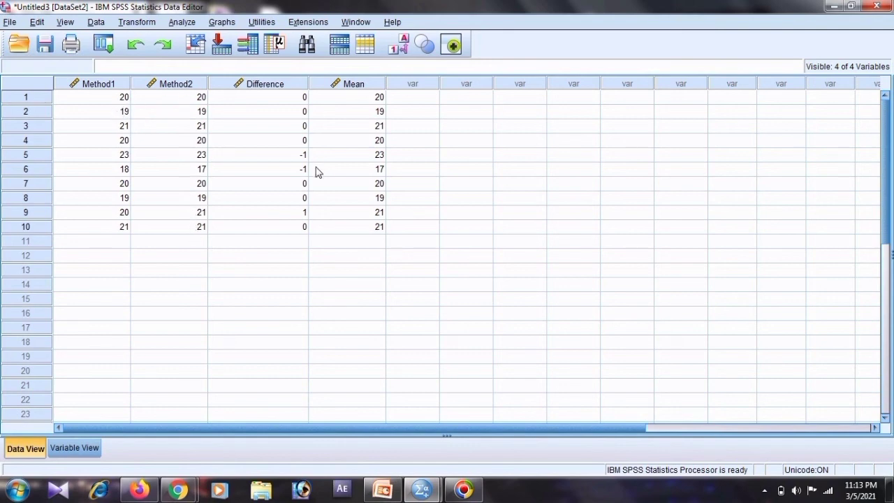
{"action": "mouse_move", "coordinate": [435, 494]}
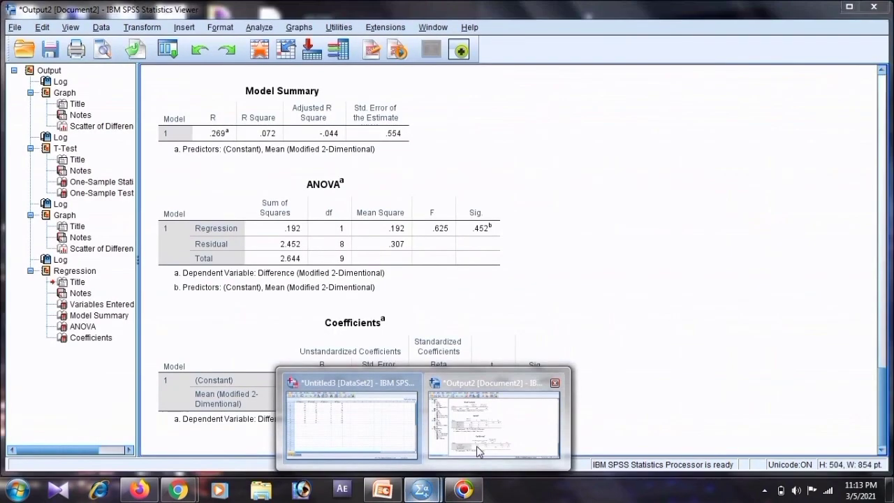
{"action": "left_click", "coordinate": [475, 450]}
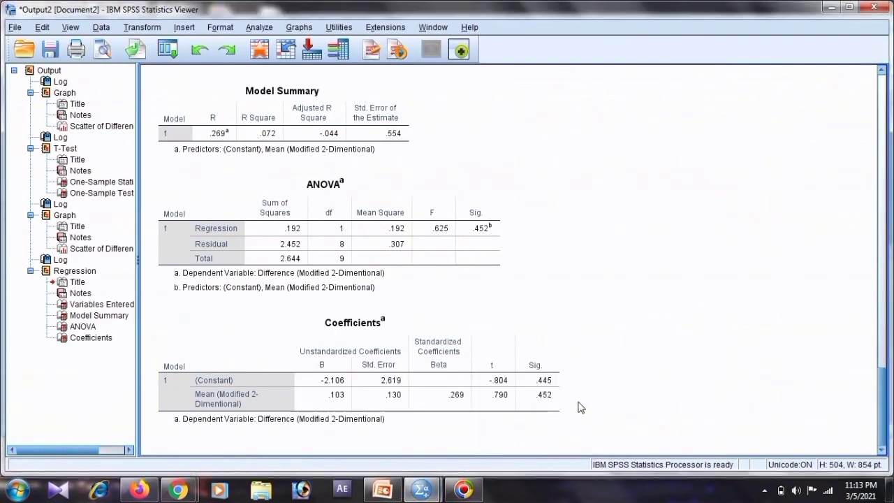
{"action": "left_click", "coordinate": [534, 402]}
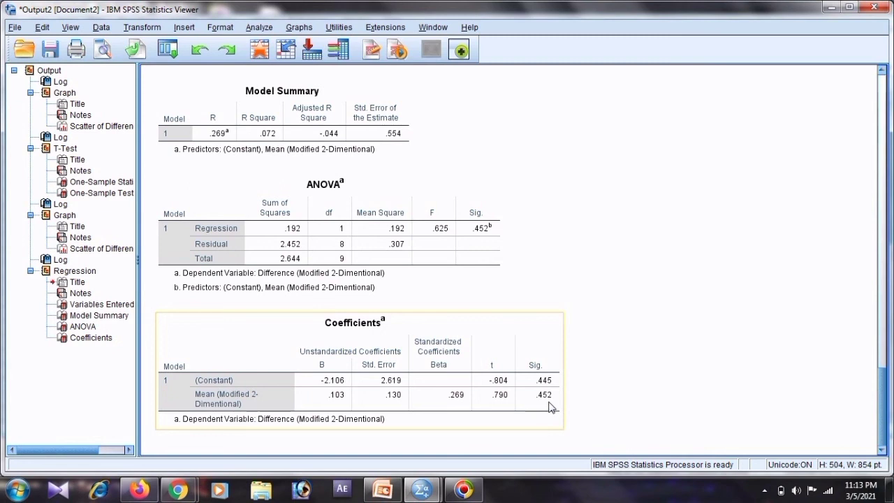
{"action": "left_click", "coordinate": [605, 380]}
{"action": "scroll", "coordinate": [606, 377], "scroll_direction": "up", "scroll_amount": 3}
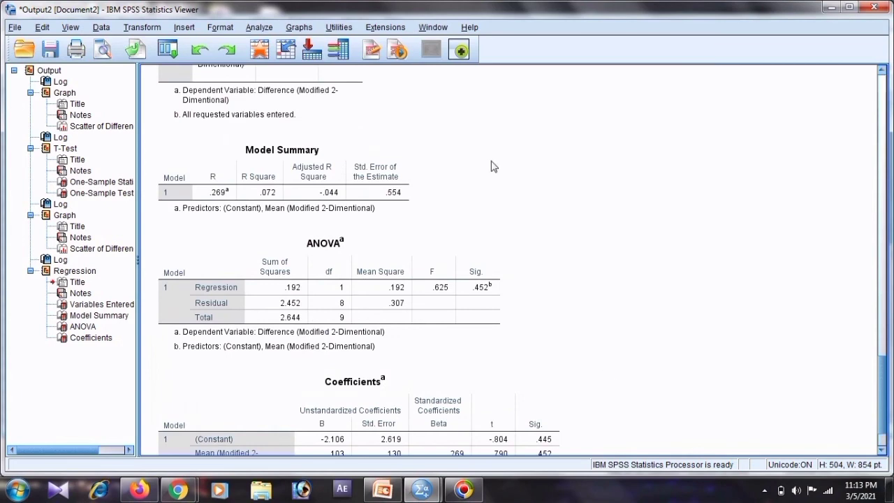
{"action": "left_click", "coordinate": [474, 346]}
{"action": "left_click", "coordinate": [445, 373]}
Go back to the first plot in the output, labelled with its mean and upper and lower limits, and examine it.
{"action": "scroll", "coordinate": [644, 349], "scroll_direction": "up", "scroll_amount": 10}
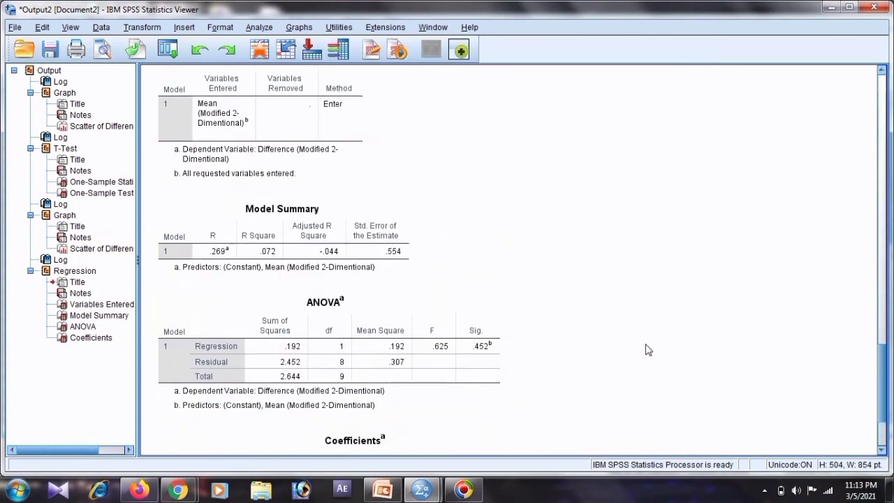
{"action": "scroll", "coordinate": [774, 368], "scroll_direction": "up", "scroll_amount": 2}
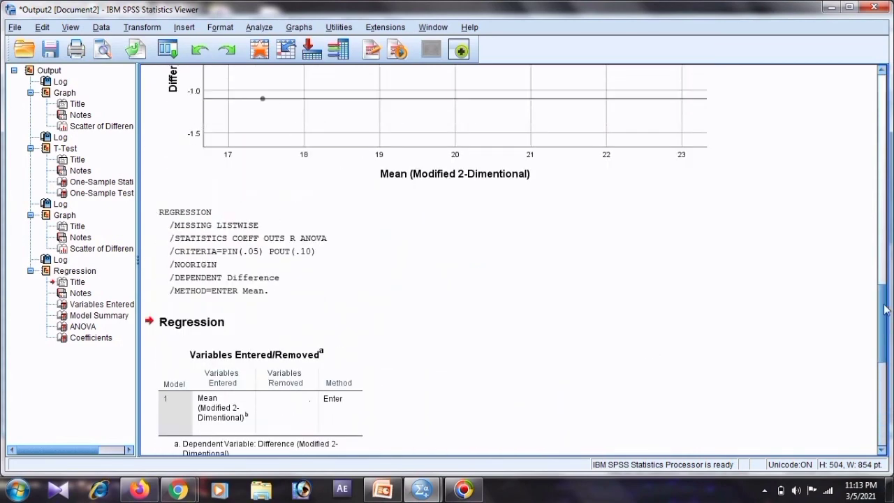
{"action": "left_click_drag", "start_coordinate": [887, 311], "coordinate": [891, 108]}
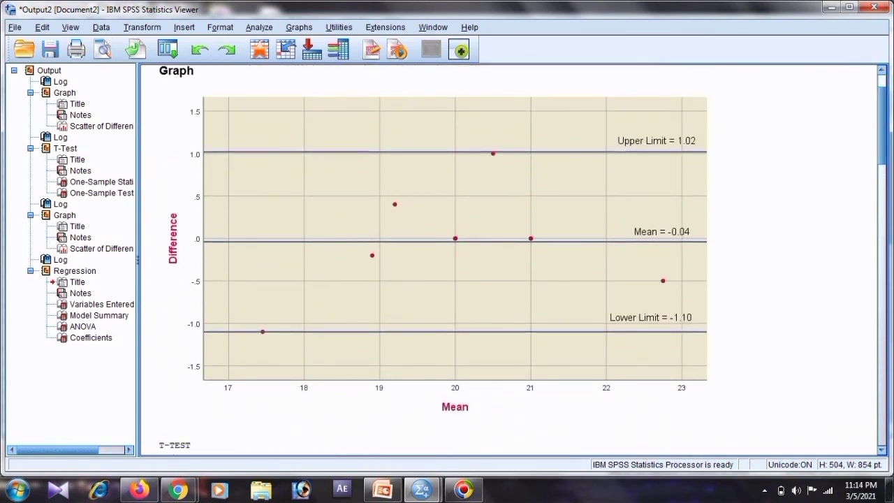